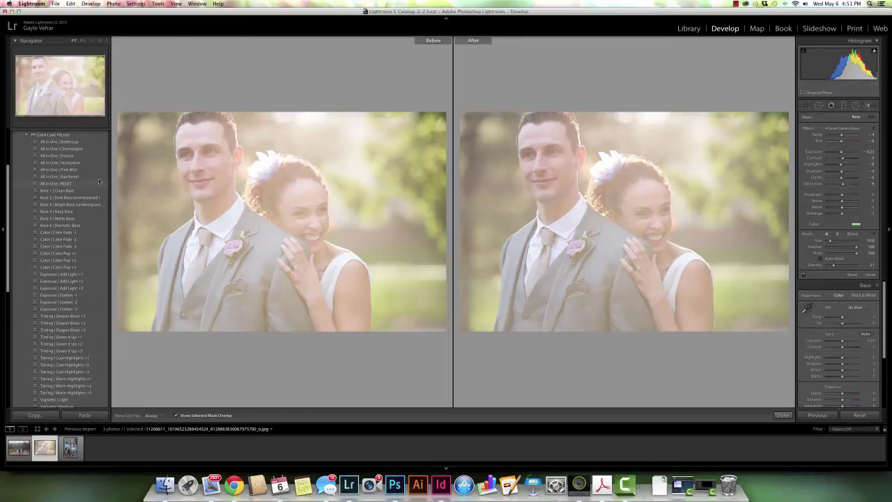
Apply the Color Luxe presets Base 6 | Dramatic Base, Exposure | Darken -1 and Vignette | Light to the couple photo.
{"action": "left_click", "coordinate": [80, 225]}
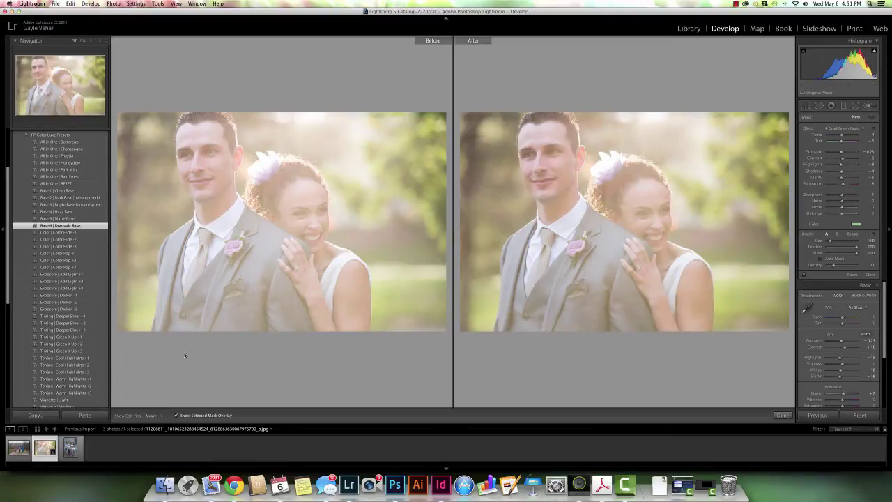
{"action": "left_click", "coordinate": [85, 295]}
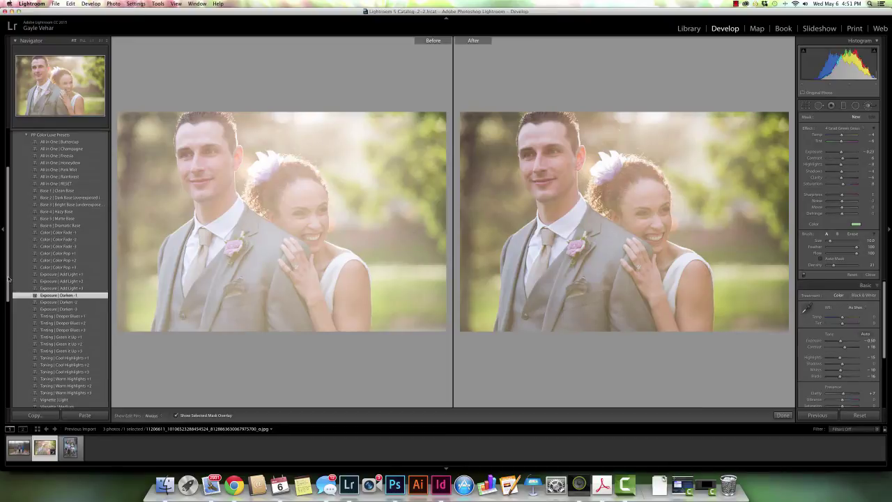
{"action": "scroll", "coordinate": [45, 317], "scroll_direction": "down", "scroll_amount": 3}
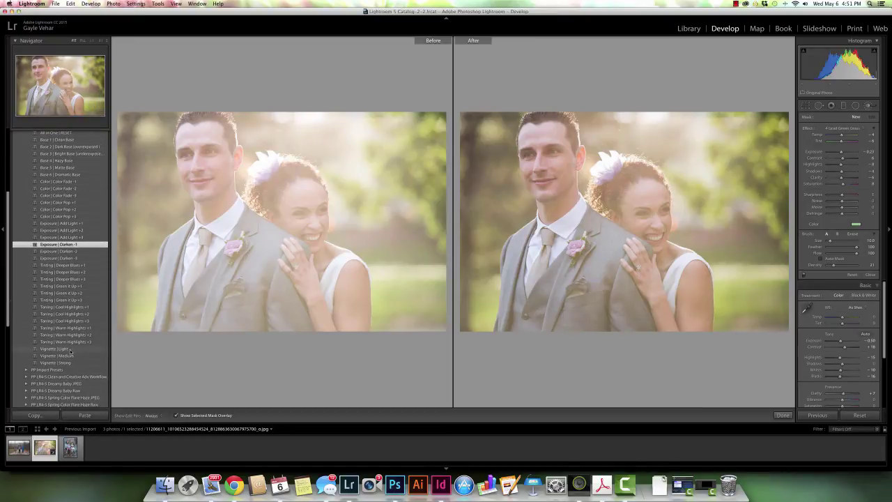
{"action": "left_click", "coordinate": [69, 349]}
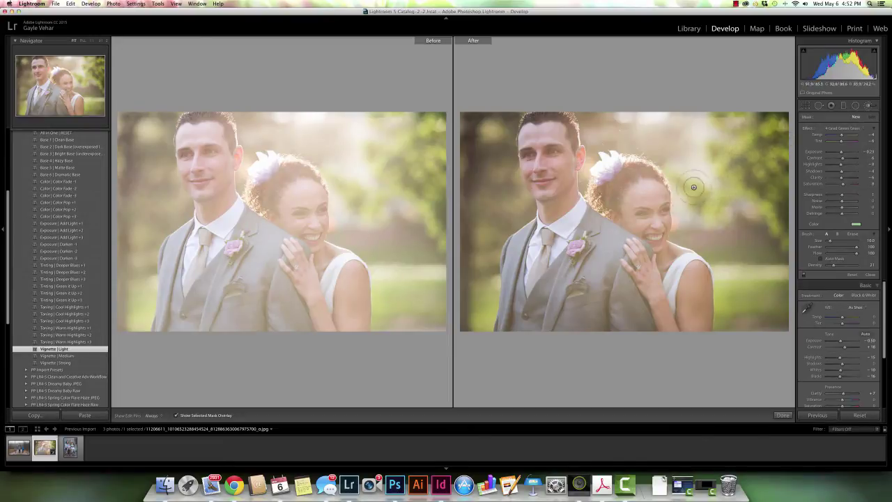
Add graduated filters with the 4 Grad Depth and Drama effect from the photo's right and left edges inward.
{"action": "left_click", "coordinate": [852, 130]}
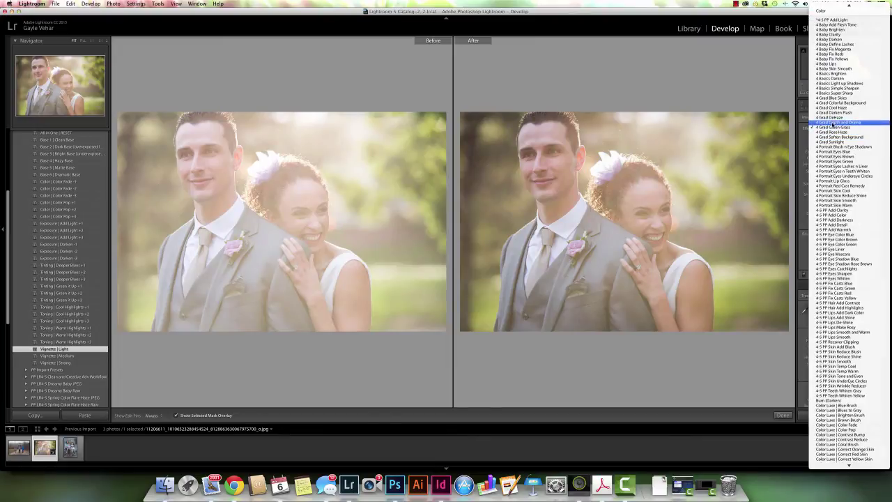
{"action": "left_click", "coordinate": [834, 124]}
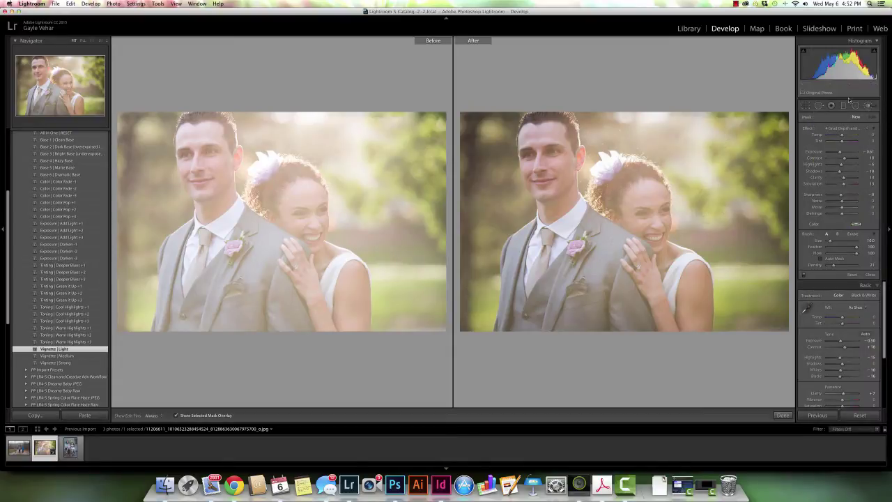
{"action": "left_click", "coordinate": [843, 106]}
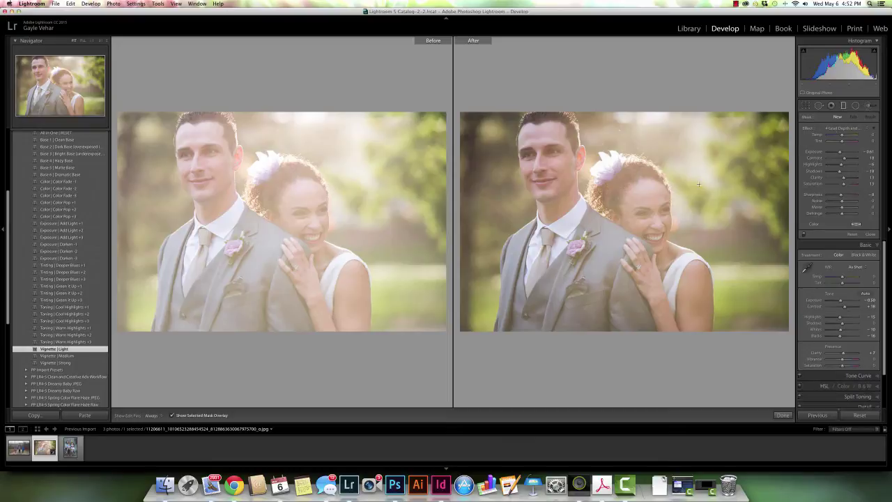
{"action": "left_click_drag", "start_coordinate": [764, 175], "coordinate": [650, 189]}
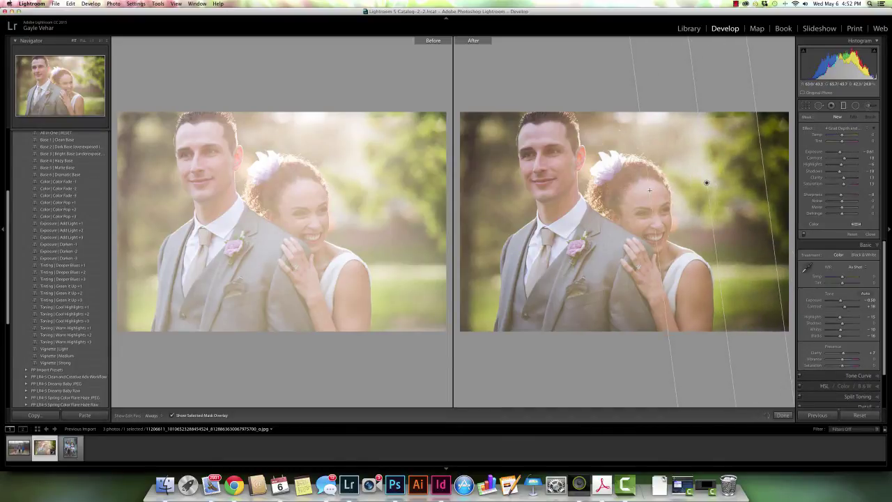
{"action": "left_click_drag", "start_coordinate": [475, 173], "coordinate": [545, 179]}
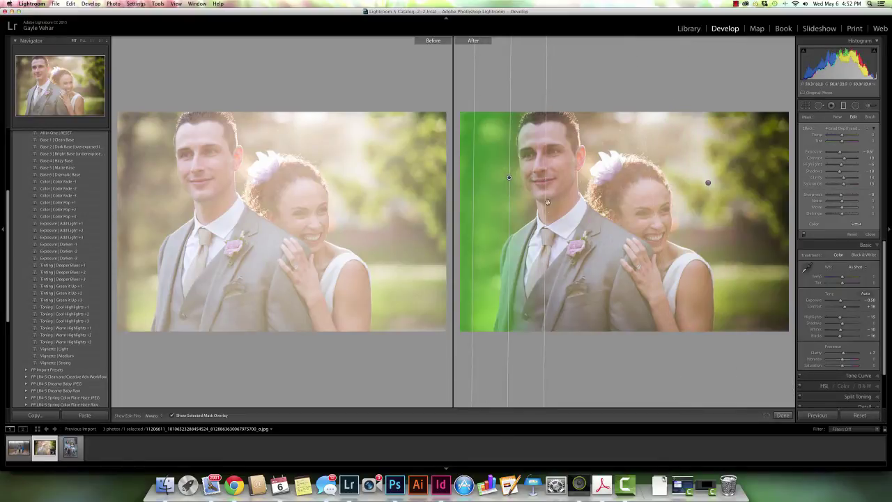
Erase the left graduated filter's effect from the groom's face with the filter's mask brush.
{"action": "left_click", "coordinate": [870, 117]}
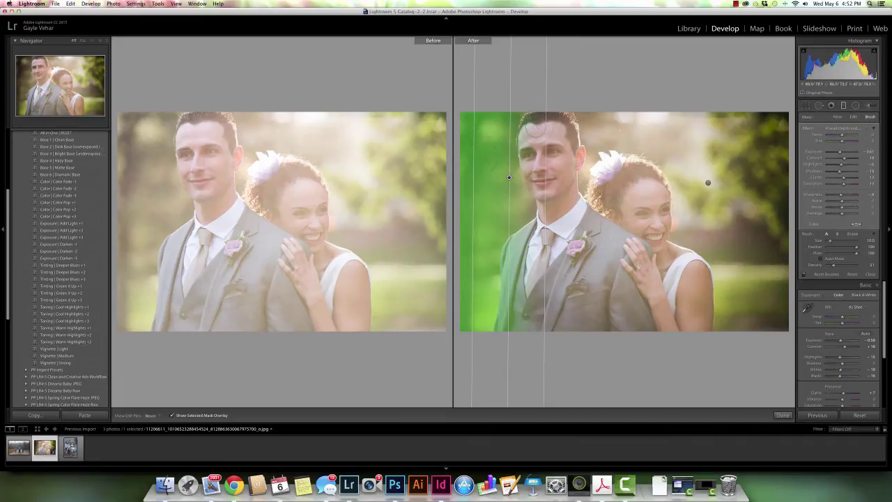
{"action": "key", "text": "h"}
{"action": "key", "text": "h"}
{"action": "left_click", "coordinate": [852, 234]}
{"action": "key", "text": "h"}
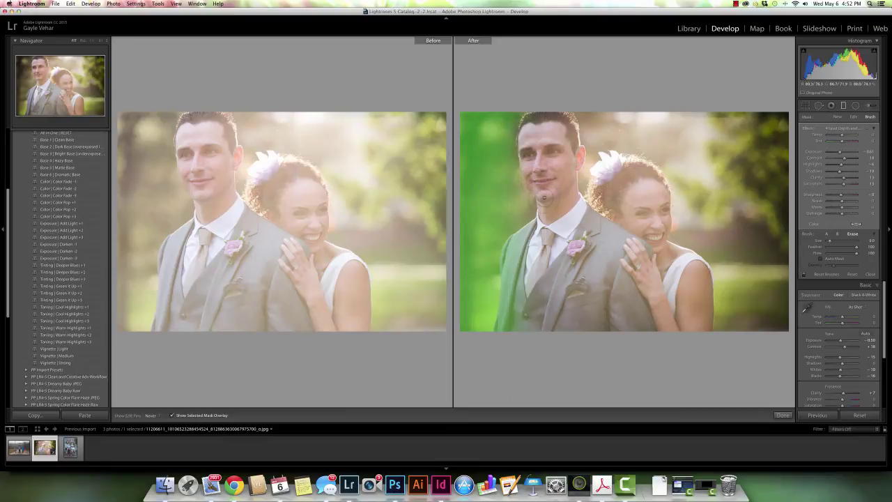
{"action": "key", "text": "h"}
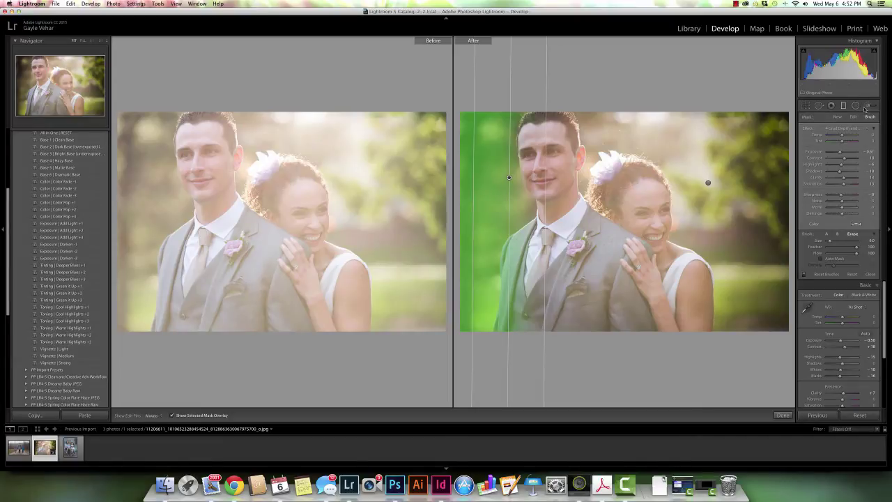
Paint the 4-5 PP Fix Casts Red adjustment brush over the groom's face with the flow lowered to 43.
{"action": "left_click", "coordinate": [869, 105]}
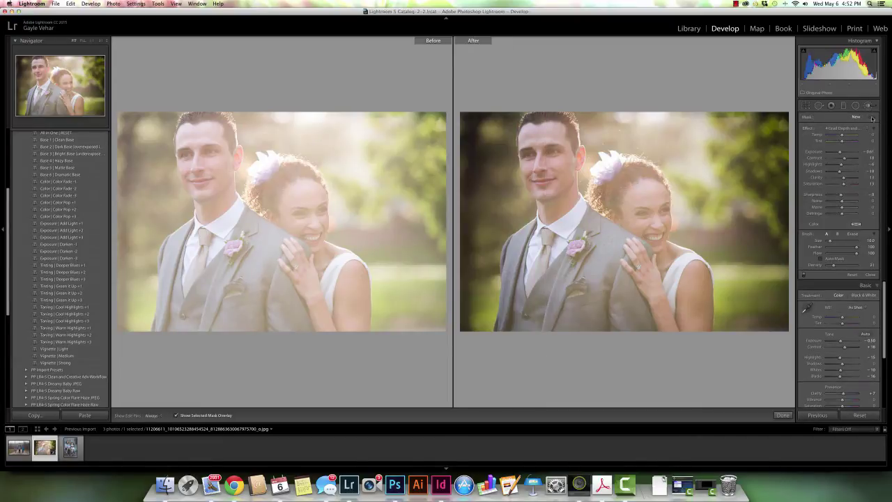
{"action": "left_click", "coordinate": [838, 132]}
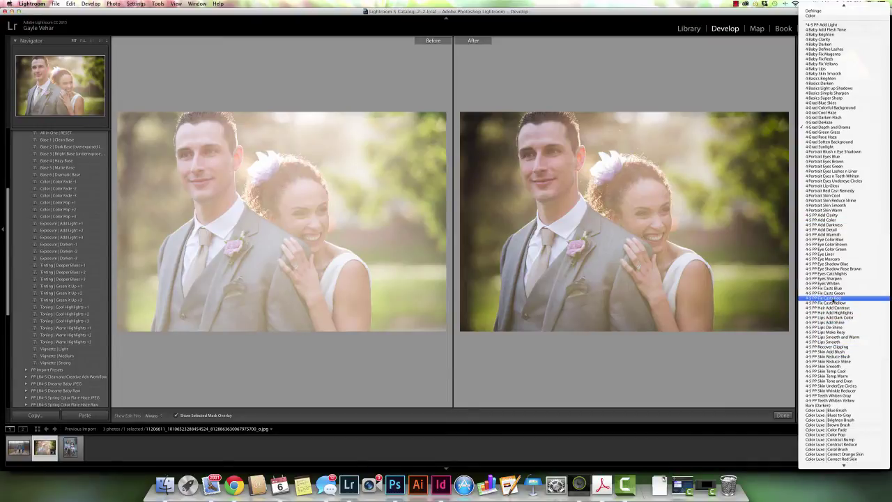
{"action": "left_click", "coordinate": [833, 298]}
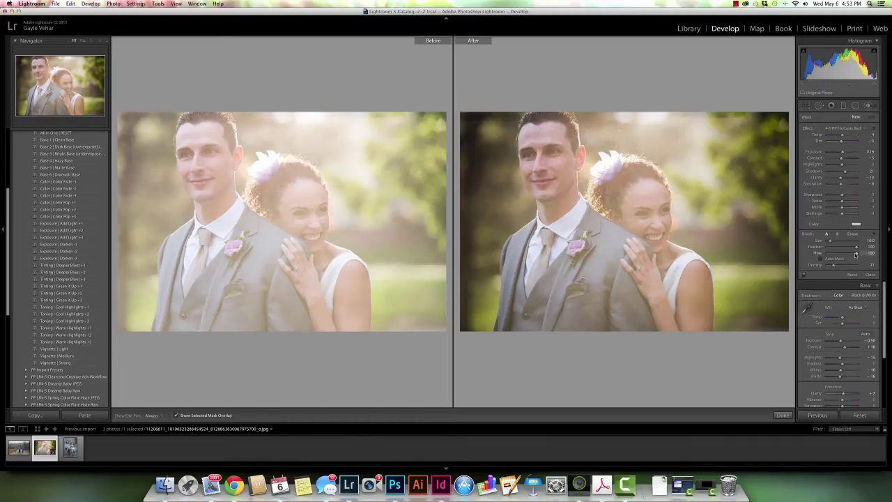
{"action": "left_click_drag", "start_coordinate": [839, 255], "coordinate": [837, 255]}
{"action": "scroll", "coordinate": [556, 131], "scroll_direction": "down", "scroll_amount": 3}
{"action": "key", "text": "h"}
{"action": "left_click_drag", "start_coordinate": [529, 186], "coordinate": [548, 162]}
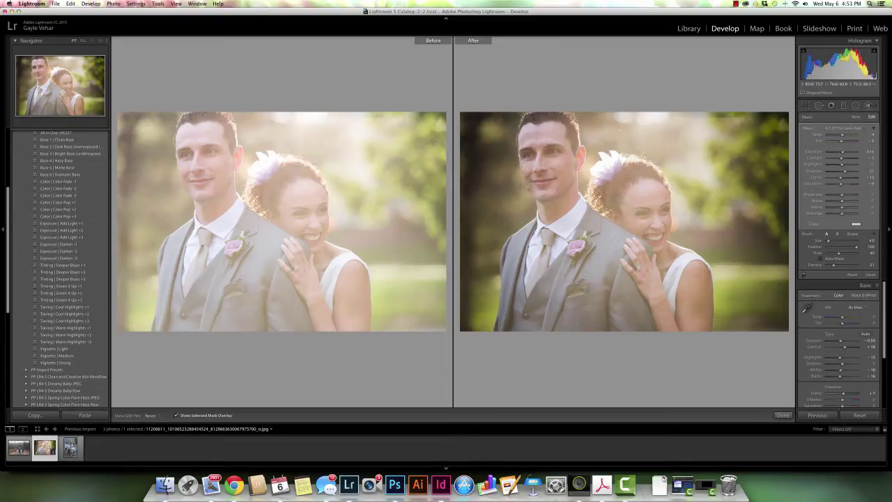
{"action": "key", "text": "h"}
Start a new adjustment brush with the 4-5 PP Add Light effect and paint it over the bride's face.
{"action": "left_click", "coordinate": [856, 117]}
{"action": "left_click", "coordinate": [844, 131]}
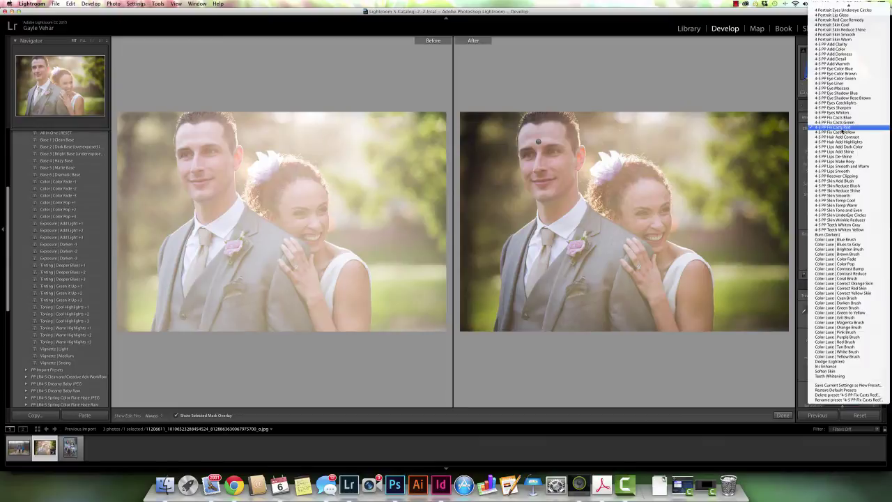
{"action": "scroll", "coordinate": [850, 44], "scroll_direction": "up", "scroll_amount": 10}
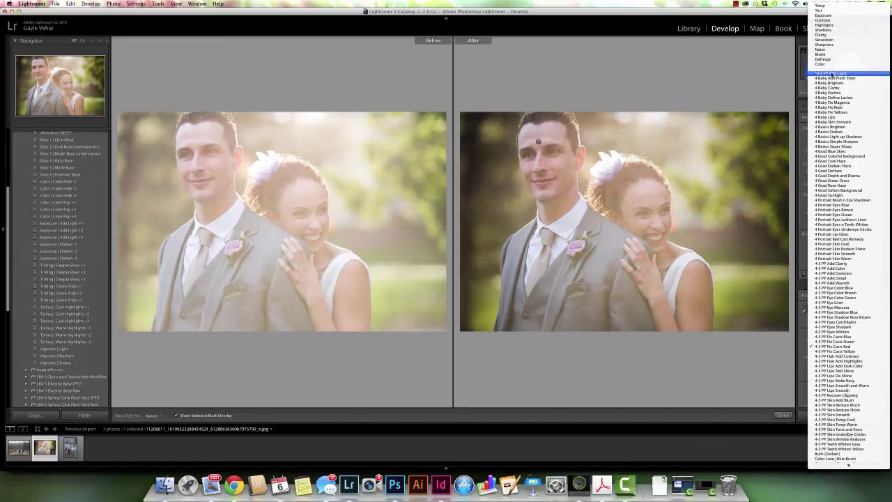
{"action": "left_click", "coordinate": [834, 74]}
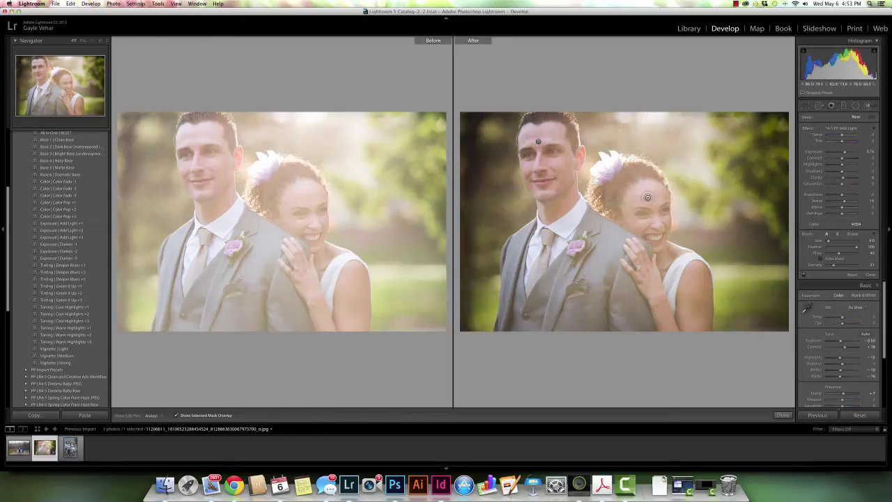
{"action": "scroll", "coordinate": [643, 197], "scroll_direction": "up", "scroll_amount": 4}
{"action": "key", "text": "h"}
{"action": "key", "text": "h"}
{"action": "left_click", "coordinate": [658, 202]}
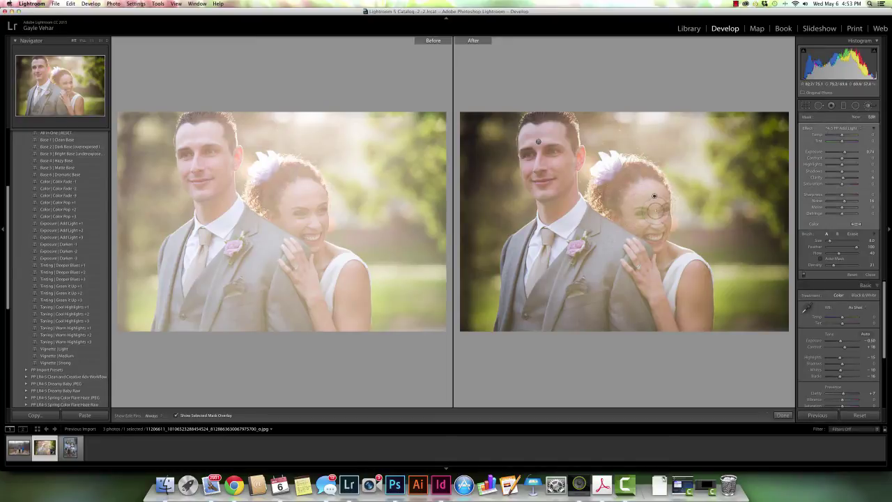
Turn off the mask overlay and clone out the stray mark in the background above the bride's flower at size 57.
{"action": "key", "text": "o"}
{"action": "key", "text": "super+equal"}
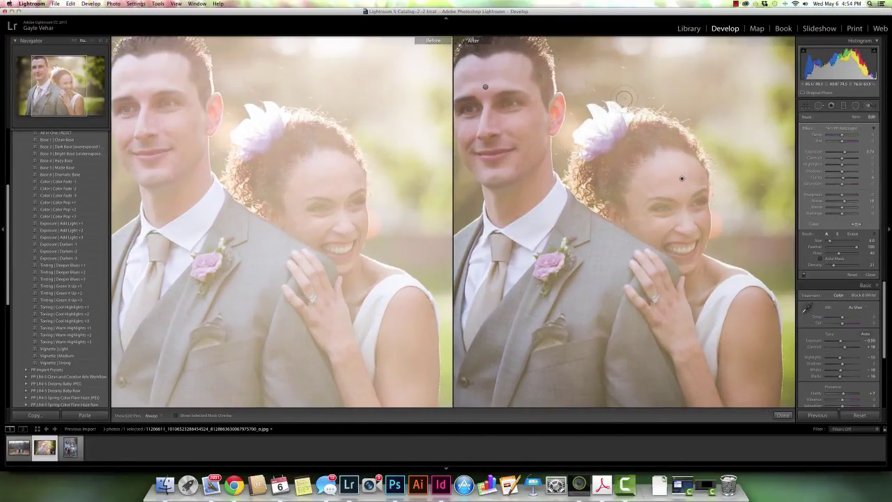
{"action": "left_click", "coordinate": [820, 106]}
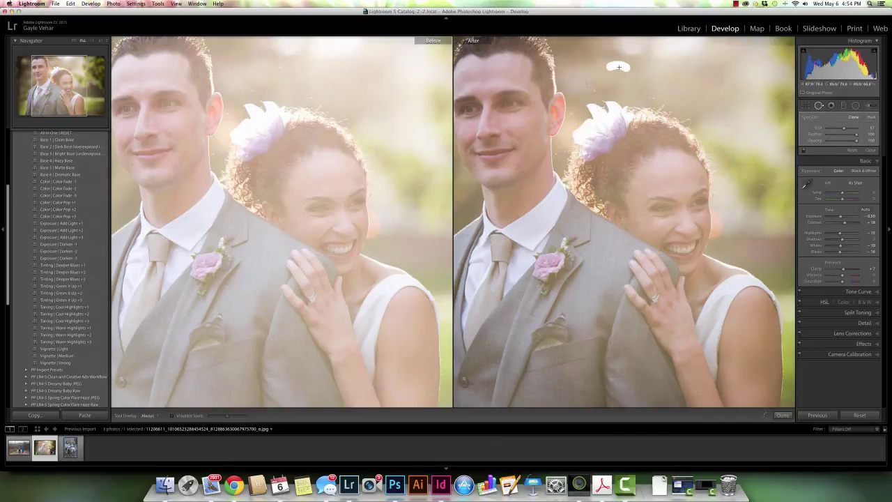
{"action": "mouse_move", "coordinate": [605, 65]}
{"action": "left_mouse_down"}
{"action": "mouse_move", "coordinate": [587, 82]}
{"action": "mouse_move", "coordinate": [588, 73]}
{"action": "left_mouse_up"}
{"action": "left_click", "coordinate": [782, 415]}
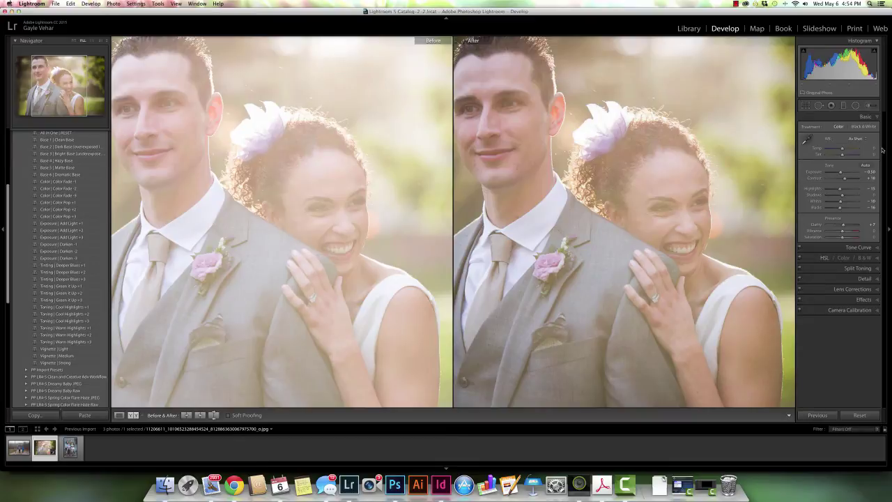
Clone out the remaining background marks between the groom's head and the bride's flower, using size 77 for the larger area.
{"action": "left_click", "coordinate": [819, 105]}
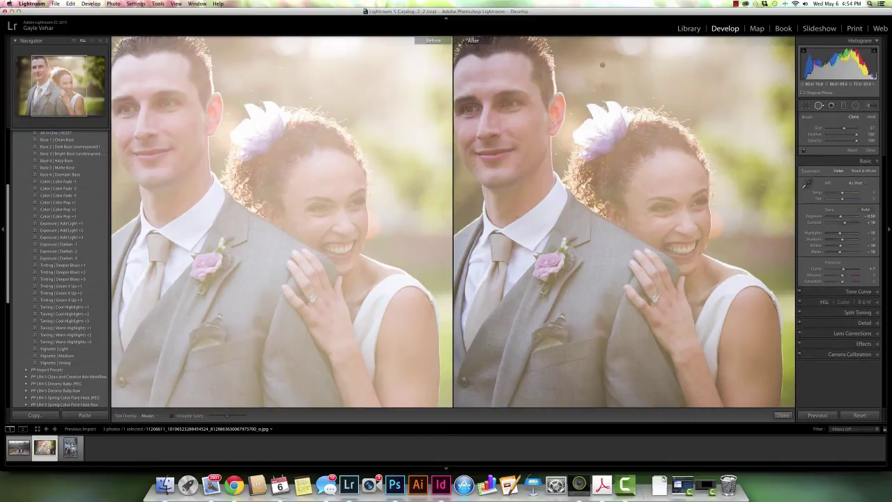
{"action": "mouse_move", "coordinate": [602, 65]}
{"action": "left_mouse_down"}
{"action": "mouse_move", "coordinate": [589, 81]}
{"action": "mouse_move", "coordinate": [597, 98]}
{"action": "left_mouse_up"}
{"action": "left_click_drag", "start_coordinate": [600, 99], "coordinate": [592, 89]}
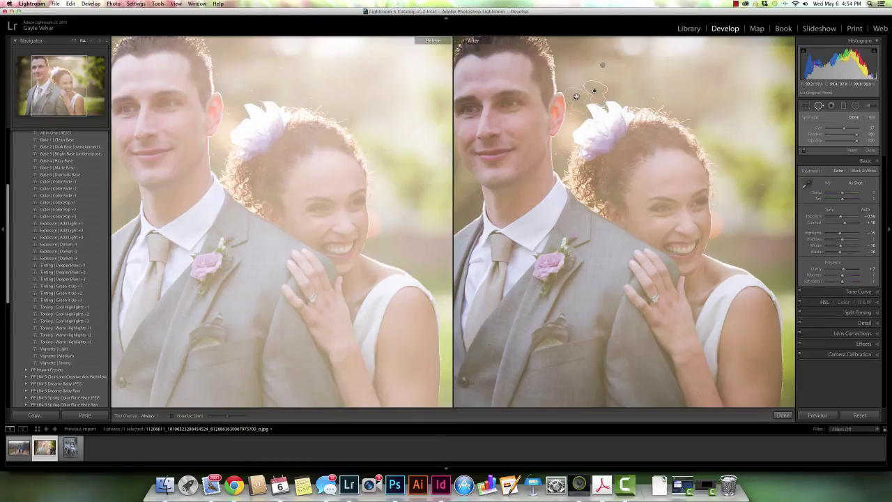
{"action": "left_click_drag", "start_coordinate": [578, 96], "coordinate": [594, 90]}
{"action": "left_click", "coordinate": [579, 75]}
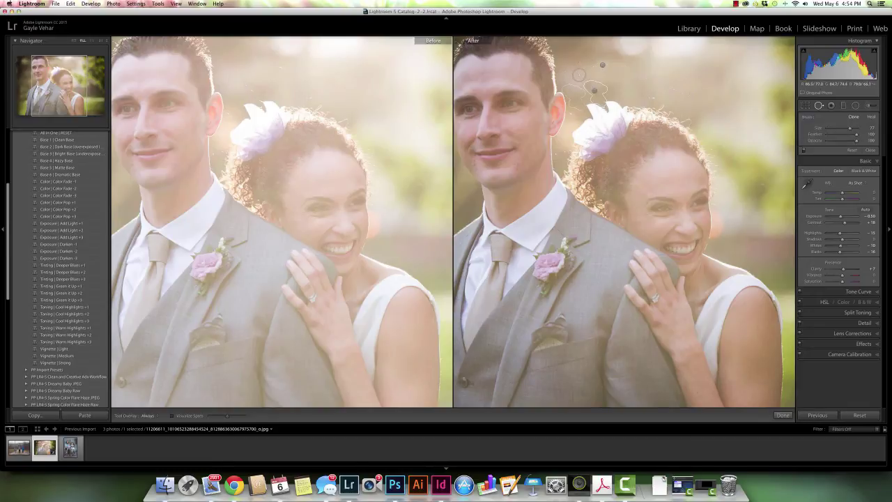
{"action": "mouse_move", "coordinate": [579, 74]}
{"action": "left_mouse_down"}
{"action": "mouse_move", "coordinate": [600, 89]}
{"action": "mouse_move", "coordinate": [584, 81]}
{"action": "left_mouse_up"}
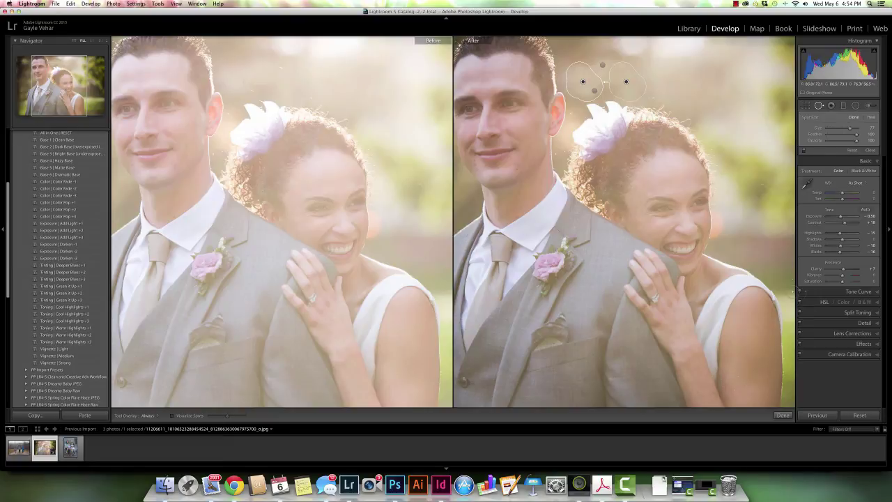
{"action": "left_click", "coordinate": [783, 415]}
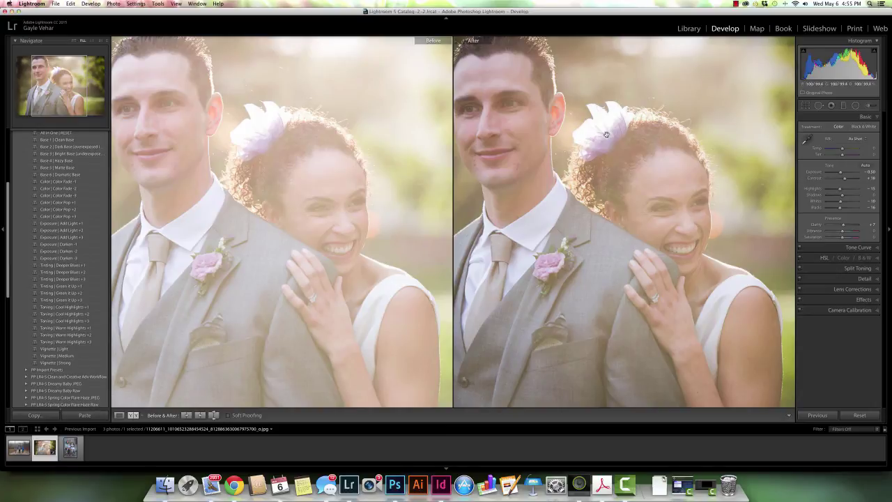
Clone away the small blemishes on the groom's lower face using spot removal at size 57.
{"action": "left_click", "coordinate": [819, 106]}
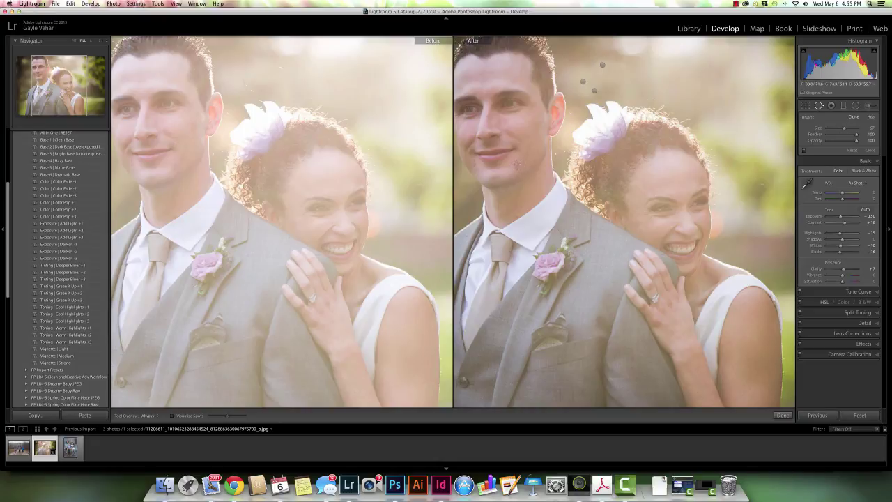
{"action": "left_click", "coordinate": [516, 166]}
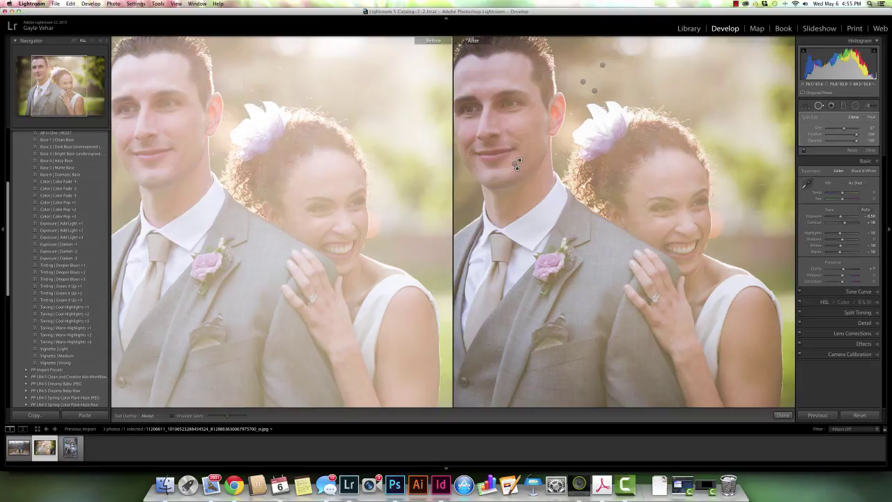
{"action": "left_click", "coordinate": [476, 161]}
{"action": "left_click", "coordinate": [782, 415]}
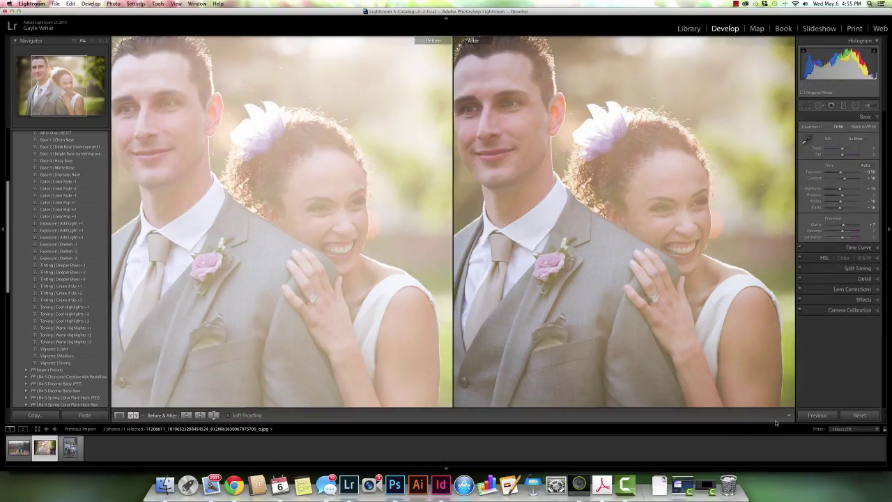
{"action": "key", "text": "z"}
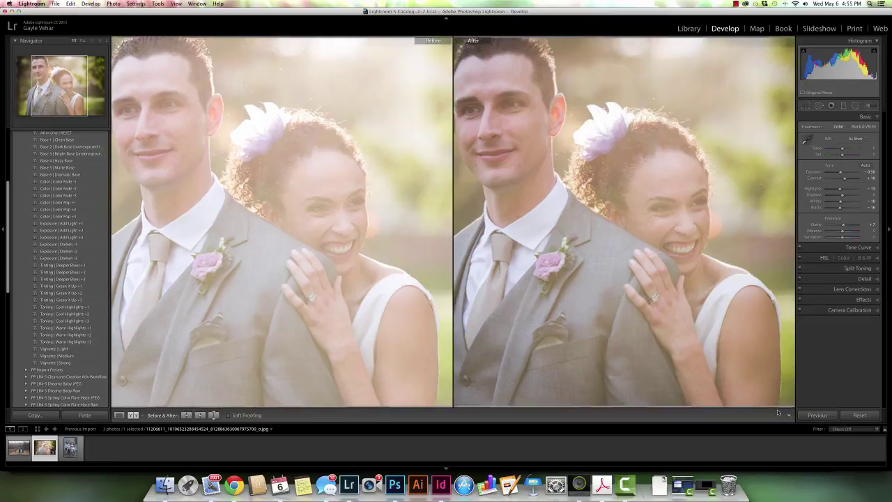